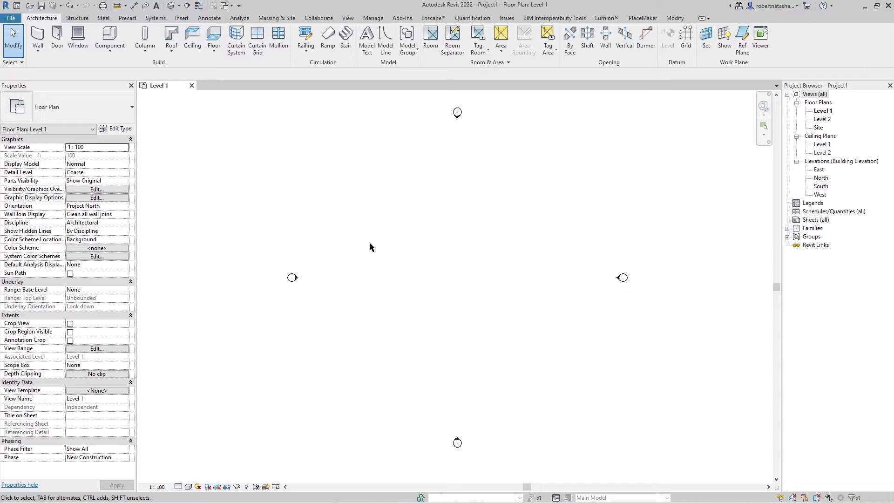
Open the Material Browser from Manage and create a new blank material
{"action": "left_click", "coordinate": [372, 18]}
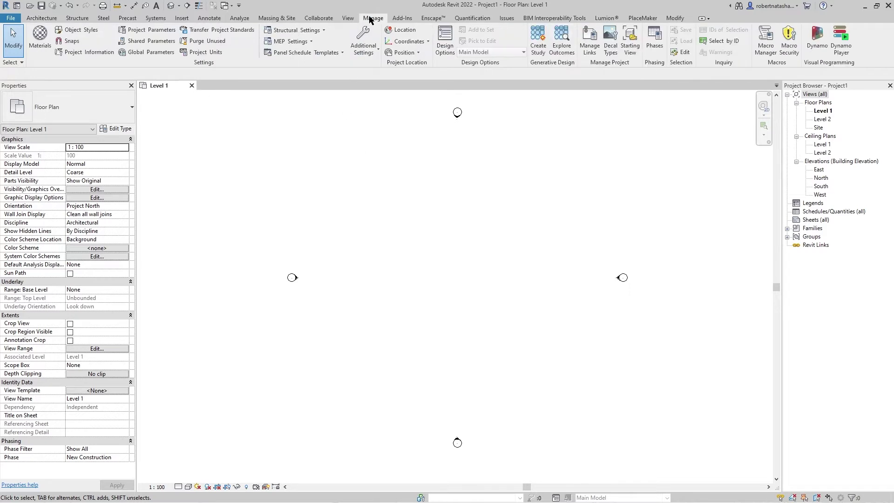
{"action": "left_click", "coordinate": [39, 38]}
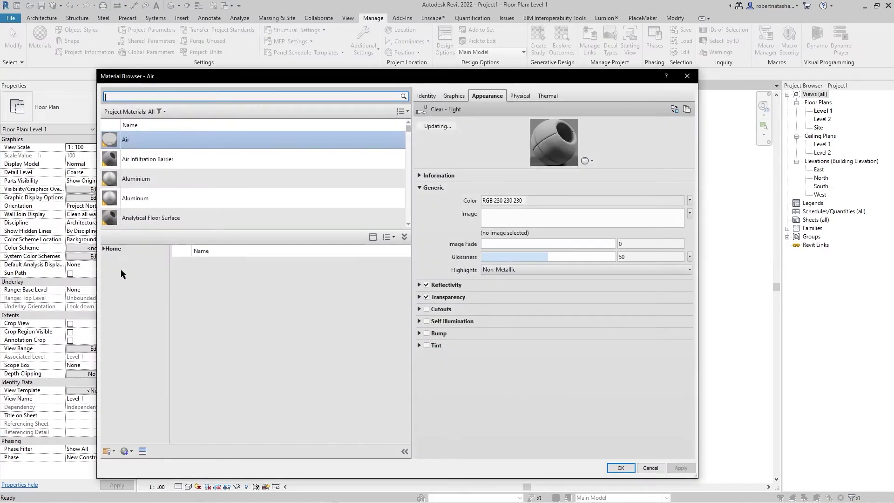
{"action": "left_click", "coordinate": [132, 451]}
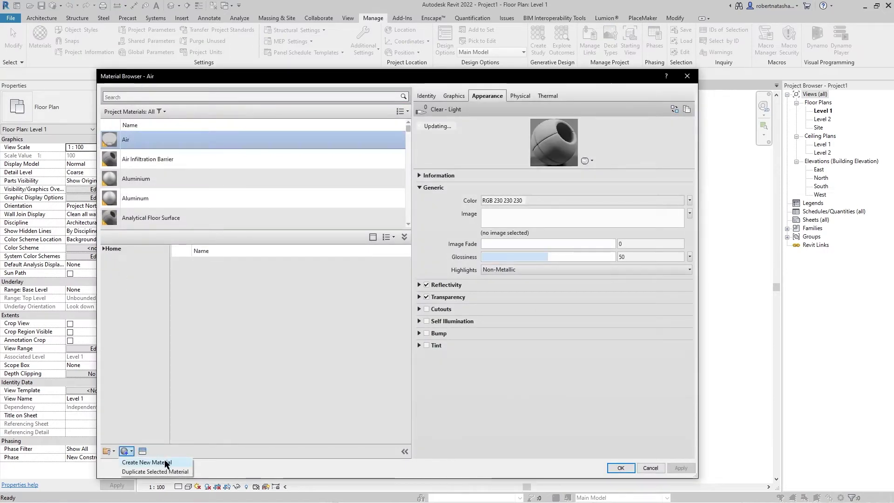
{"action": "left_click", "coordinate": [151, 459]}
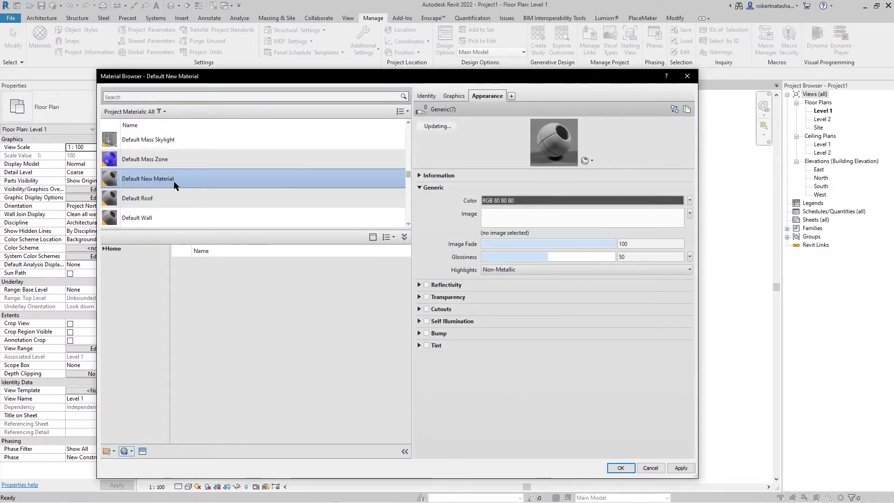
Rename Default New Material to 'brick 2 pbr materials'
{"action": "right_click", "coordinate": [174, 181]}
{"action": "left_click", "coordinate": [189, 209]}
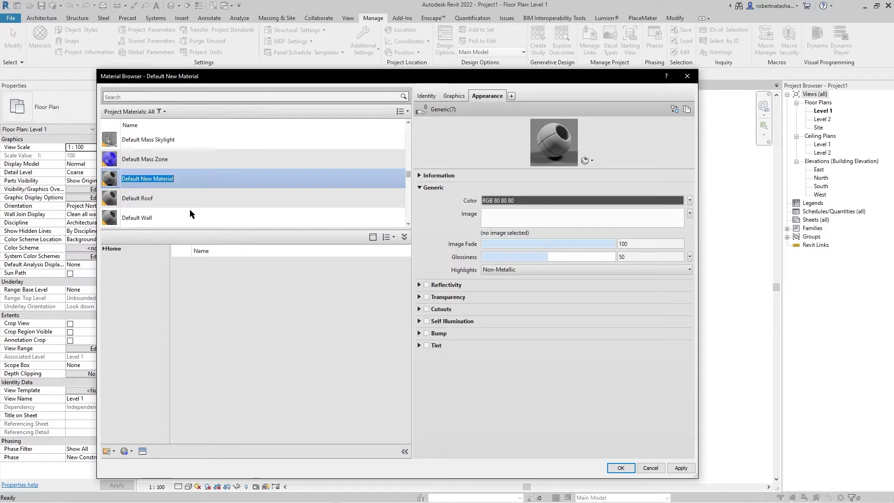
{"action": "type", "text": "brick"}
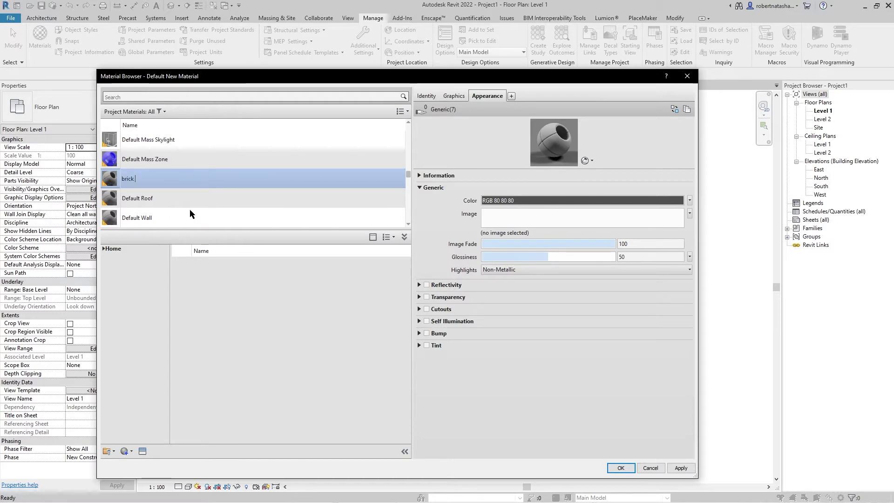
{"action": "type", "text": " 2 pbr materials"}
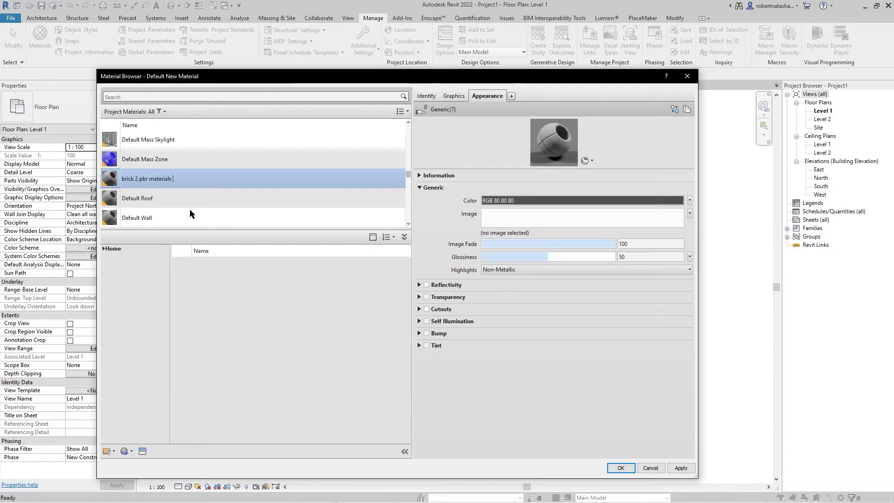
{"action": "key", "text": "ctrl+a"}
{"action": "key", "text": "ctrl+c"}
{"action": "key", "text": "Return"}
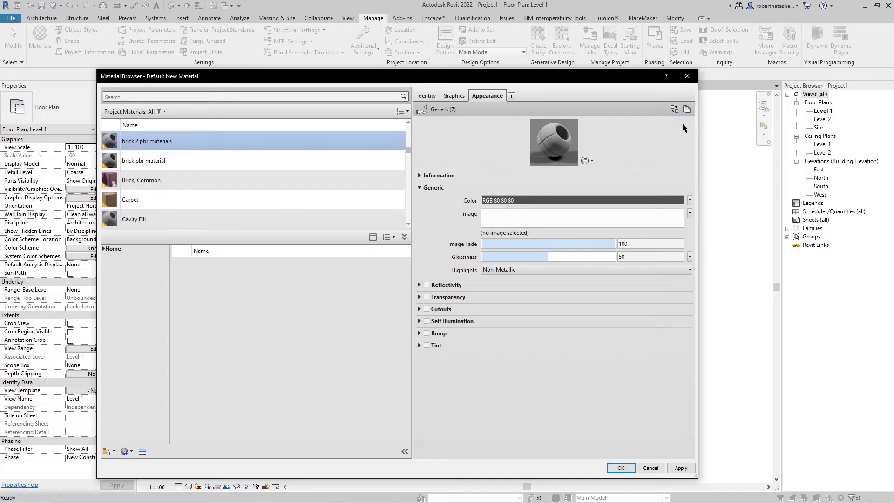
Replace the material's appearance asset with Birch from the Asset Browser
{"action": "left_click", "coordinate": [676, 110]}
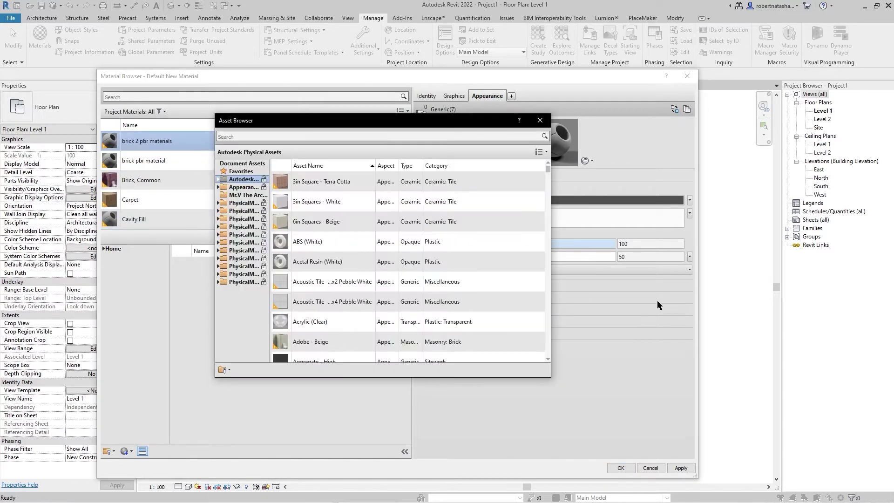
{"action": "scroll", "coordinate": [403, 247], "scroll_direction": "down", "scroll_amount": 3}
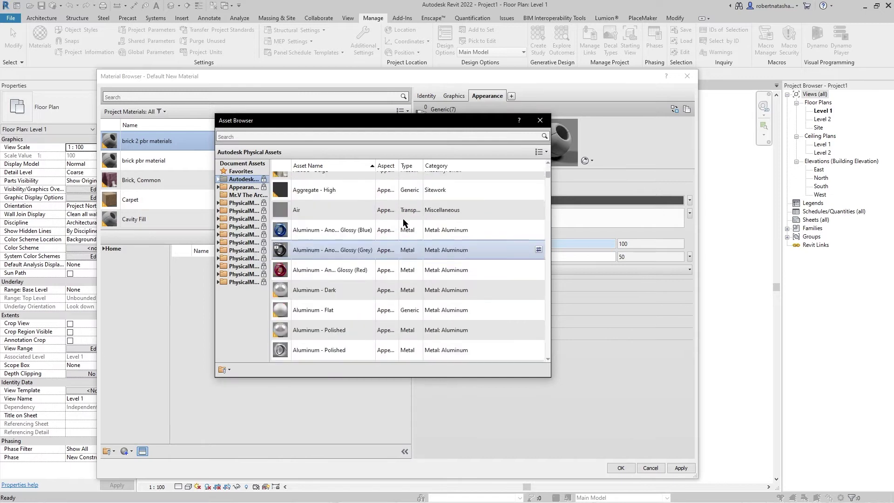
{"action": "scroll", "coordinate": [397, 268], "scroll_direction": "down", "scroll_amount": 6}
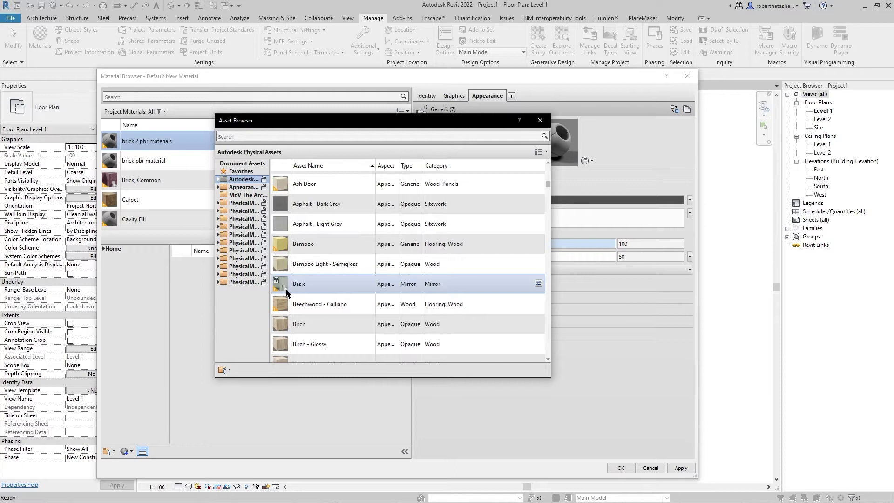
{"action": "scroll", "coordinate": [357, 297], "scroll_direction": "down", "scroll_amount": 2}
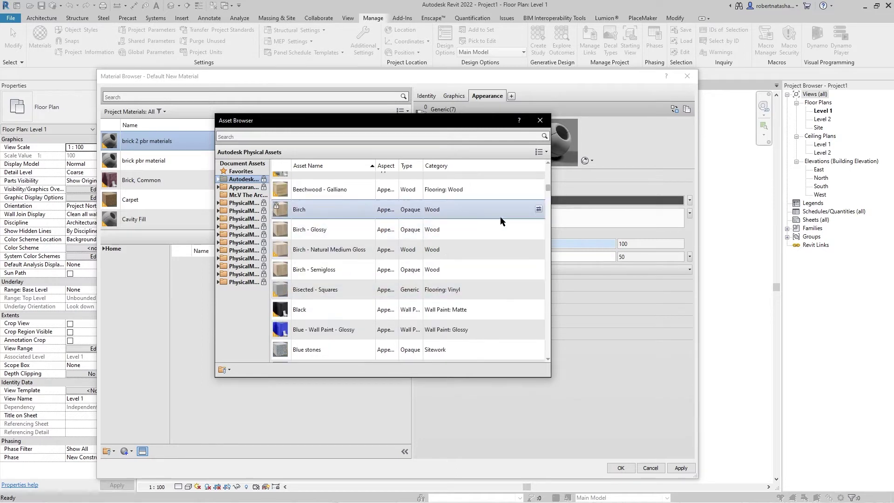
{"action": "left_click", "coordinate": [539, 209]}
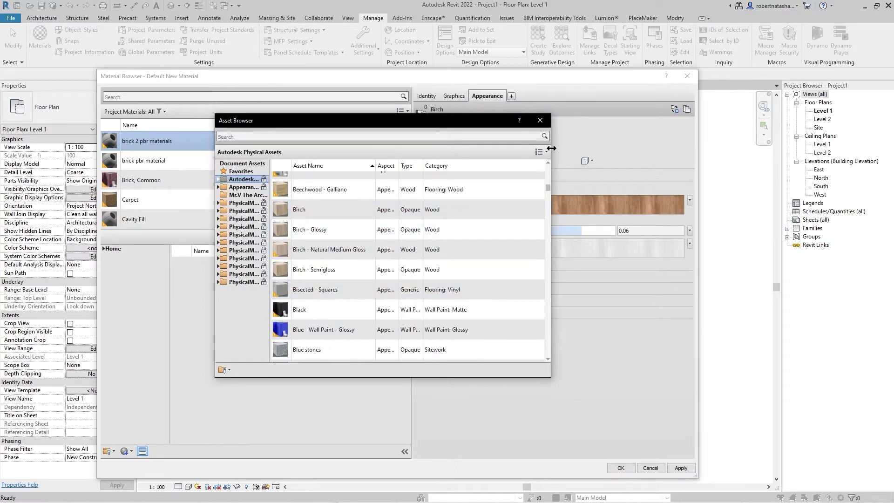
{"action": "left_click", "coordinate": [540, 120]}
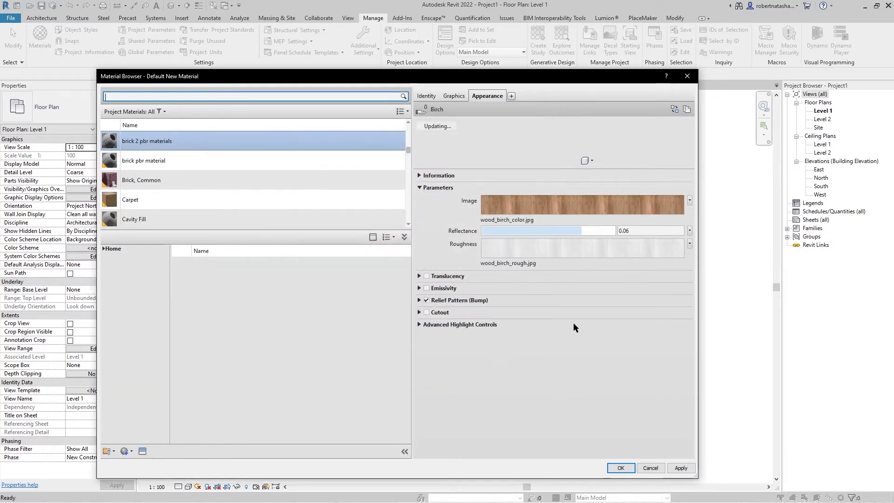
Expand the Bump, Highlights and Information sections and paste the material name as asset Name
{"action": "left_click", "coordinate": [419, 300]}
{"action": "left_click", "coordinate": [419, 357]}
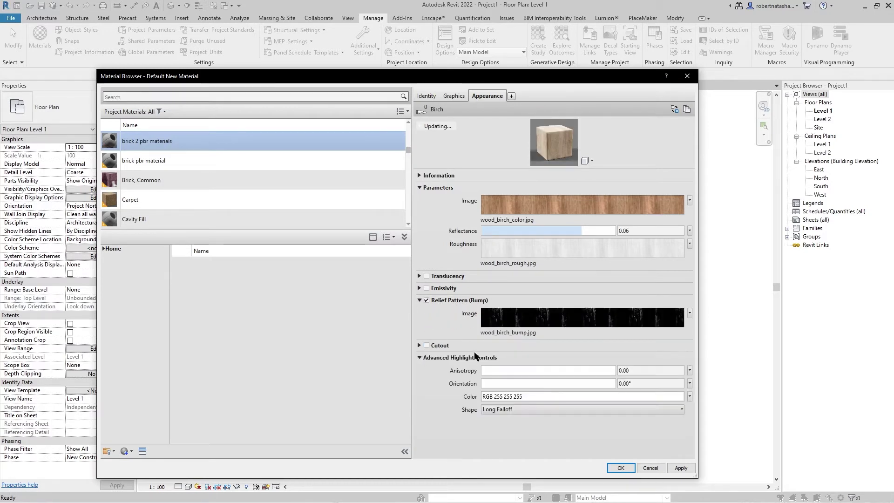
{"action": "left_click", "coordinate": [419, 175]}
{"action": "left_click", "coordinate": [512, 189]}
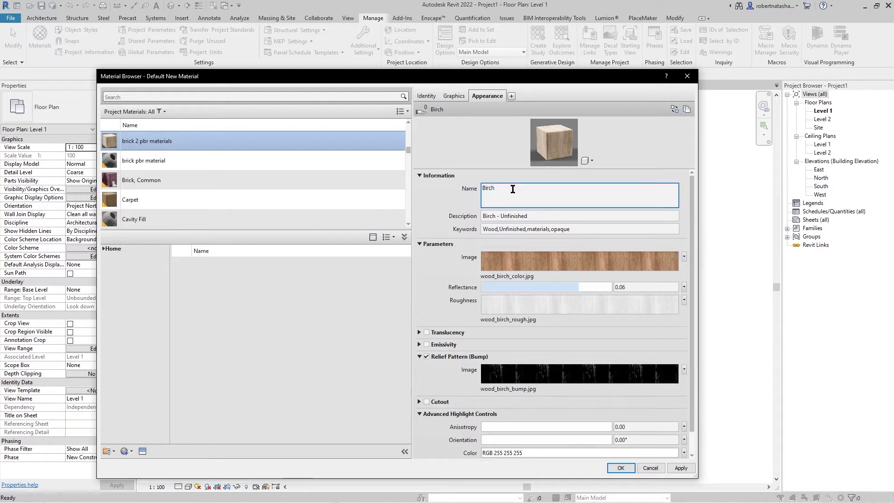
{"action": "key", "text": "ctrl+v"}
Paste 'brick 2 pbr materials' into the asset Description and Keywords fields
{"action": "left_click", "coordinate": [516, 215]}
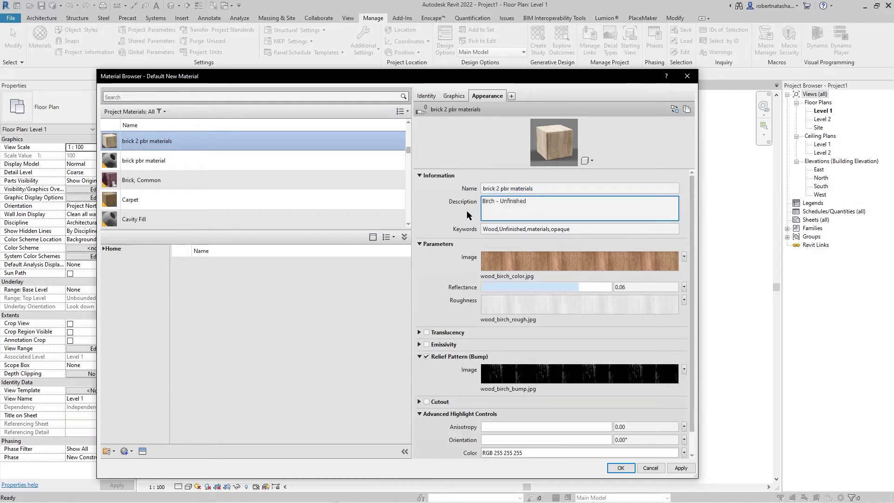
{"action": "key", "text": "ctrl+a"}
{"action": "key", "text": "ctrl+v"}
{"action": "left_click", "coordinate": [489, 217]}
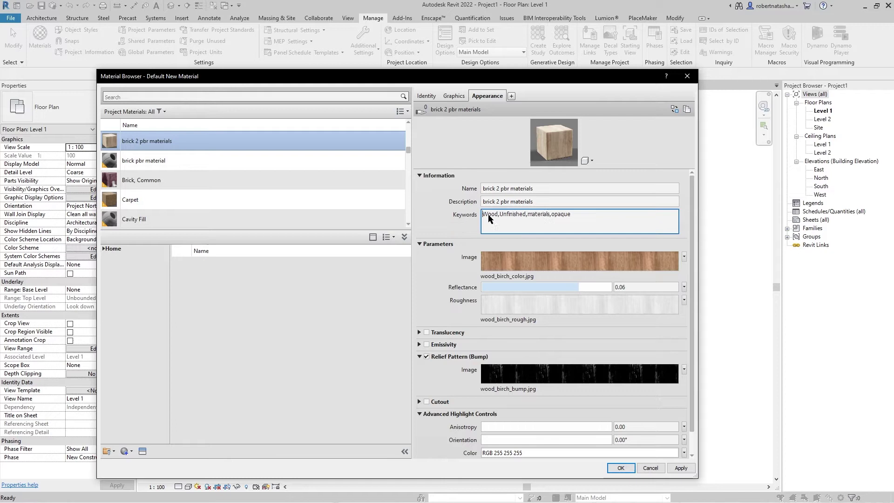
{"action": "key", "text": "ctrl+a"}
{"action": "key", "text": "ctrl+v"}
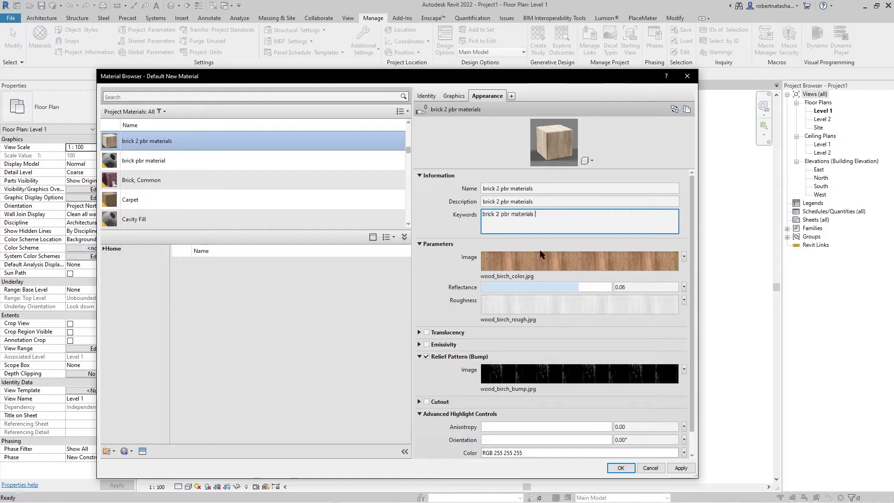
Bring the materials folder beside the settings and assign Bricks075_2K_Color.jpg as the image
{"action": "key", "text": "alt+Tab"}
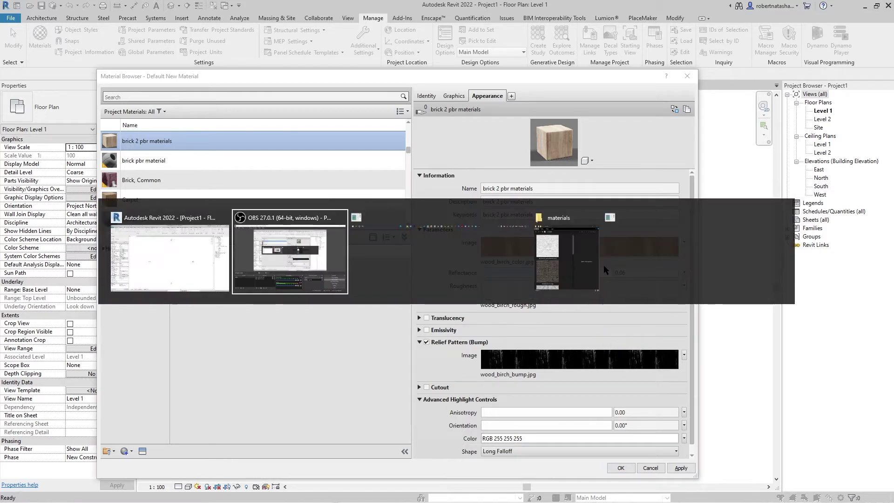
{"action": "key", "text": "Tab"}
{"action": "key", "text": "Tab"}
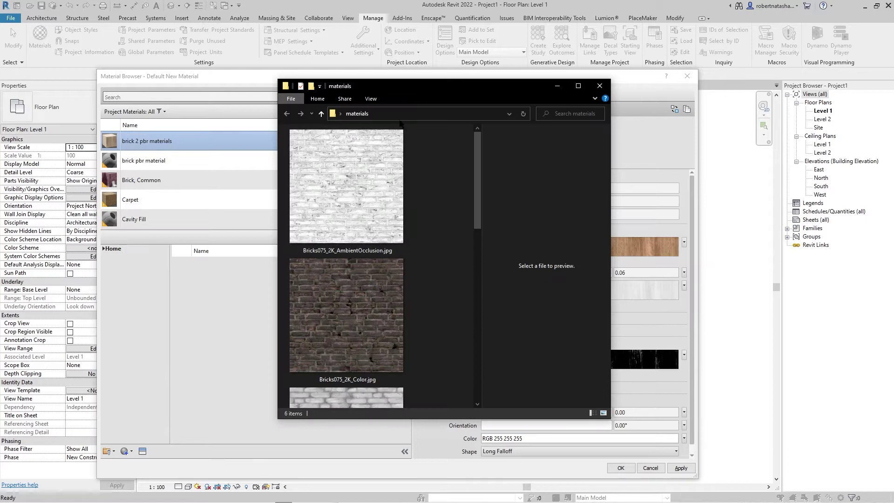
{"action": "left_click_drag", "start_coordinate": [396, 86], "coordinate": [188, 77]}
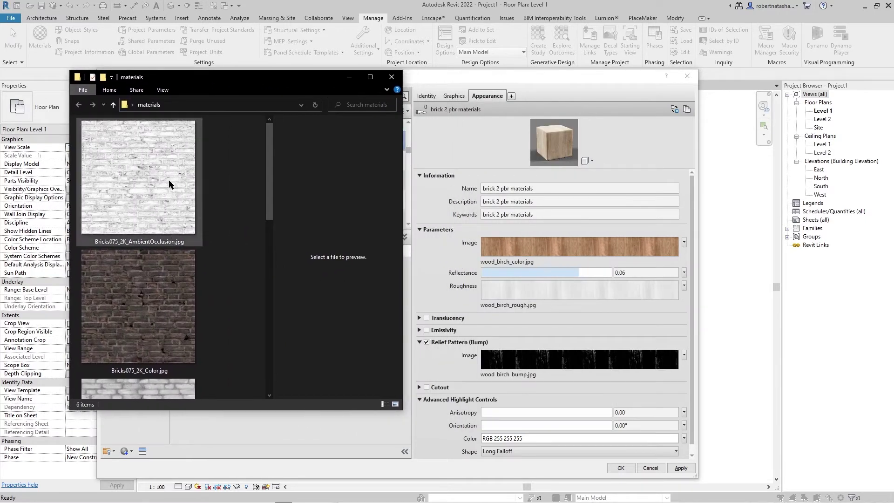
{"action": "left_click", "coordinate": [148, 306]}
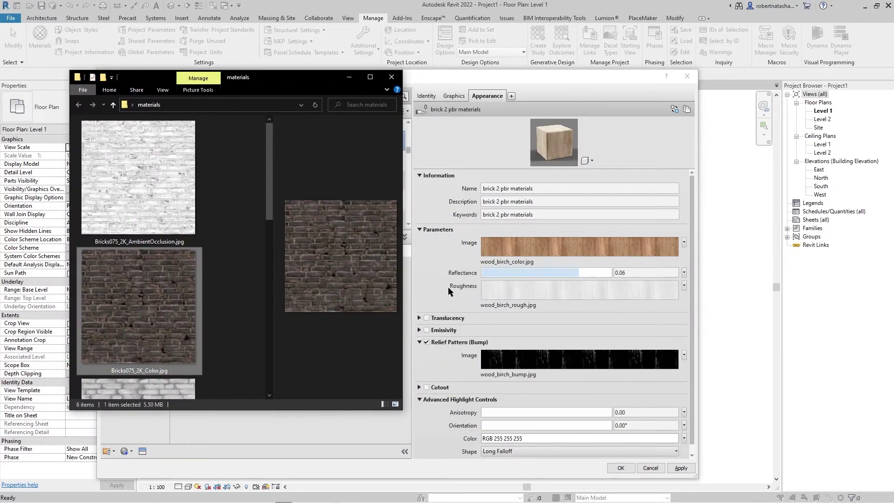
{"action": "left_click_drag", "start_coordinate": [156, 312], "coordinate": [534, 245]}
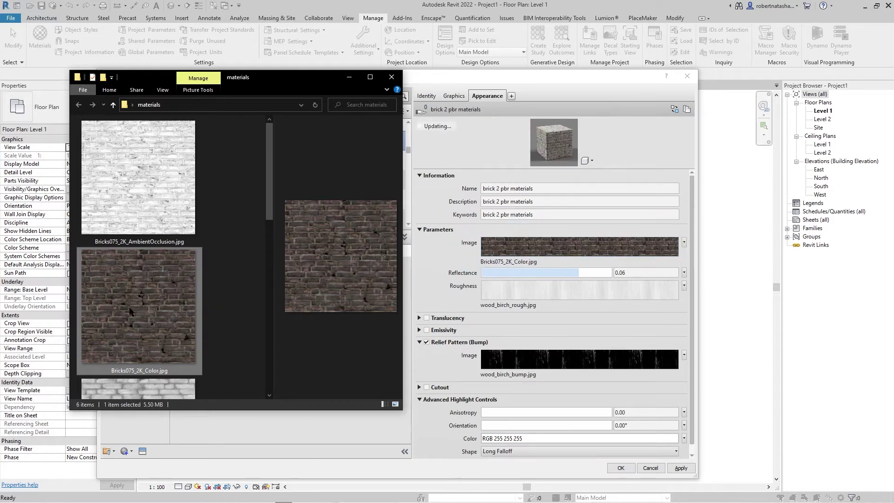
Assign Bricks075_2K_Roughness.jpg to Roughness and Bricks075_2K_NormalDX.jpg to the bump map
{"action": "scroll", "coordinate": [186, 328], "scroll_direction": "down", "scroll_amount": 5}
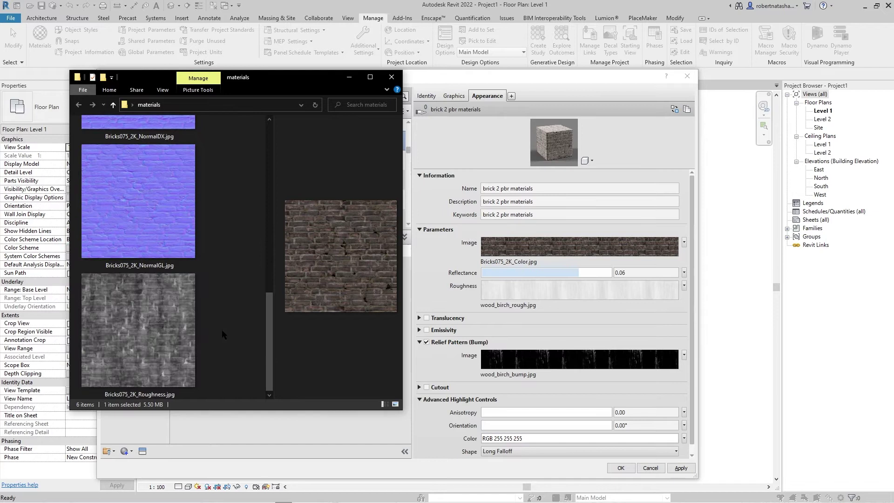
{"action": "left_click", "coordinate": [177, 359]}
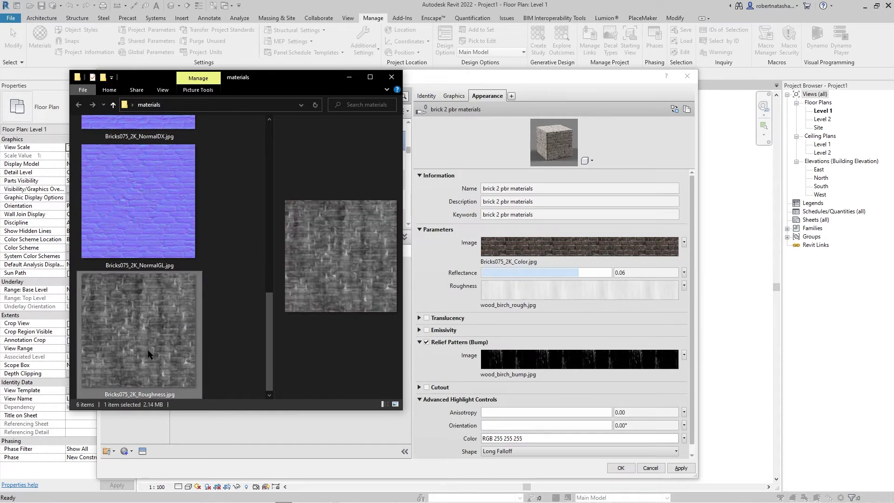
{"action": "left_click_drag", "start_coordinate": [149, 354], "coordinate": [519, 286]}
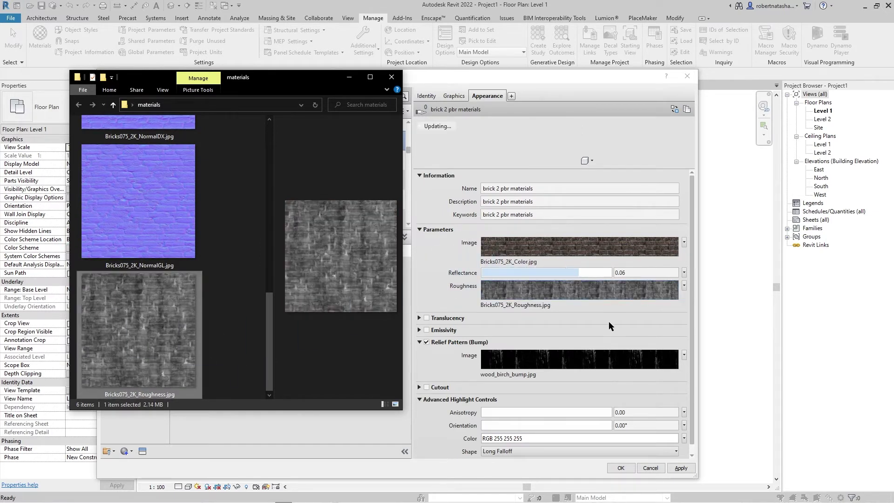
{"action": "left_click", "coordinate": [195, 258]}
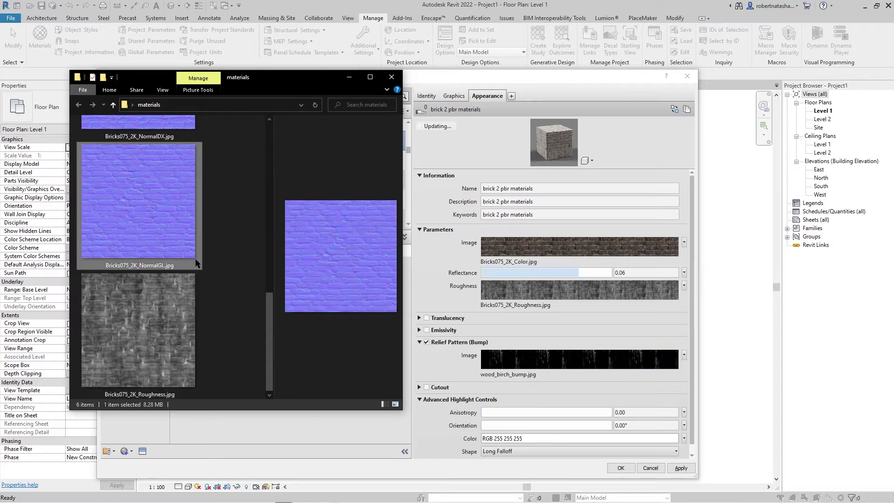
{"action": "scroll", "coordinate": [167, 244], "scroll_direction": "up", "scroll_amount": 2}
{"action": "left_click_drag", "start_coordinate": [170, 224], "coordinate": [568, 359]}
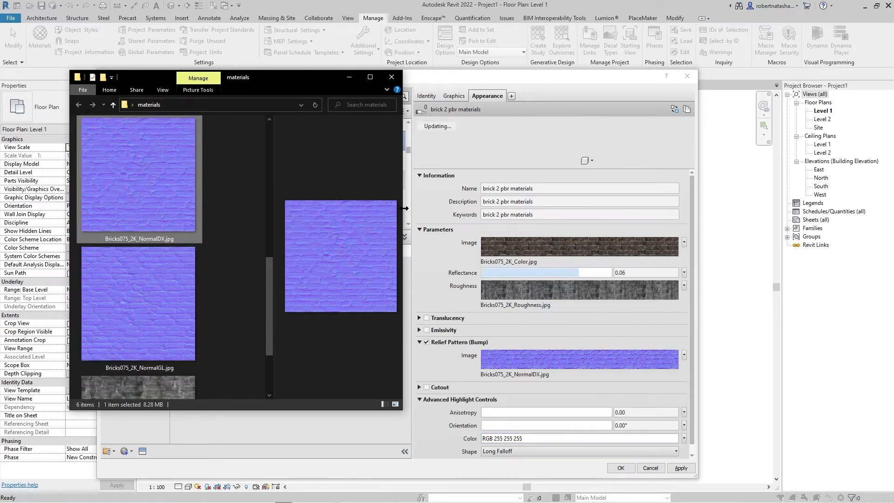
{"action": "left_click", "coordinate": [391, 77]}
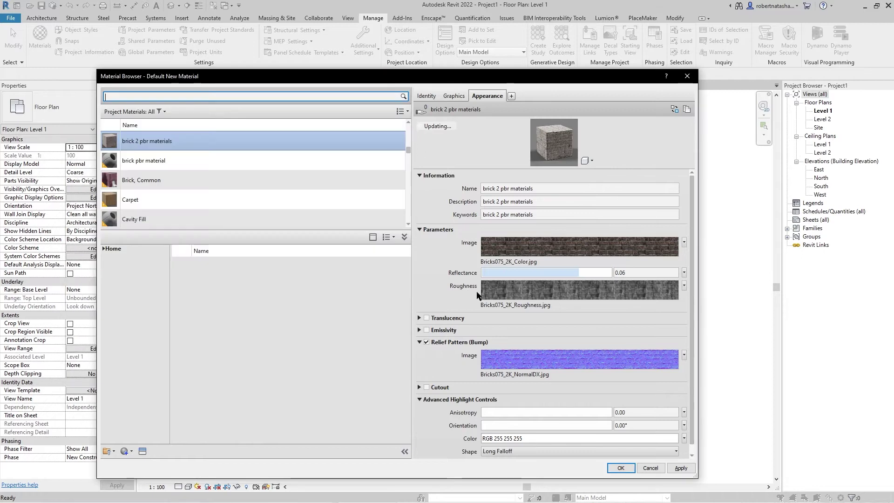
Set the bump image's Data Type to Normal Map and increase its Depth Amount
{"action": "left_click", "coordinate": [530, 364]}
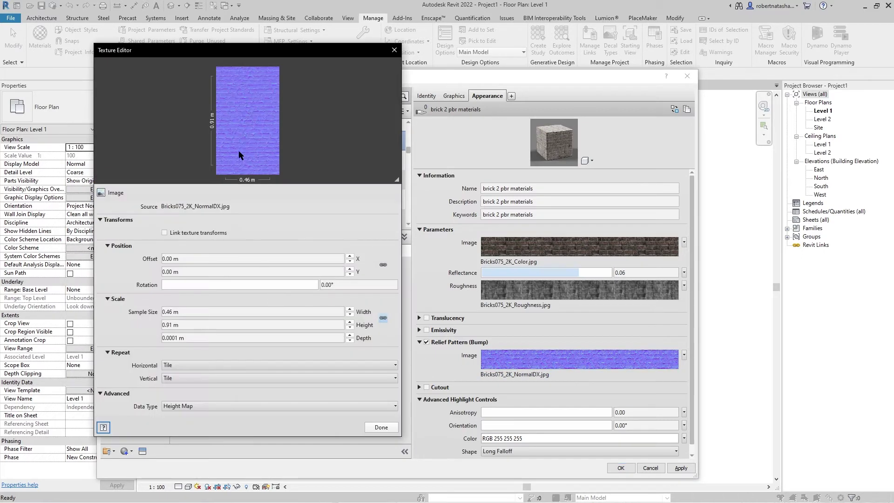
{"action": "left_click", "coordinate": [195, 406]}
{"action": "left_click", "coordinate": [358, 424]}
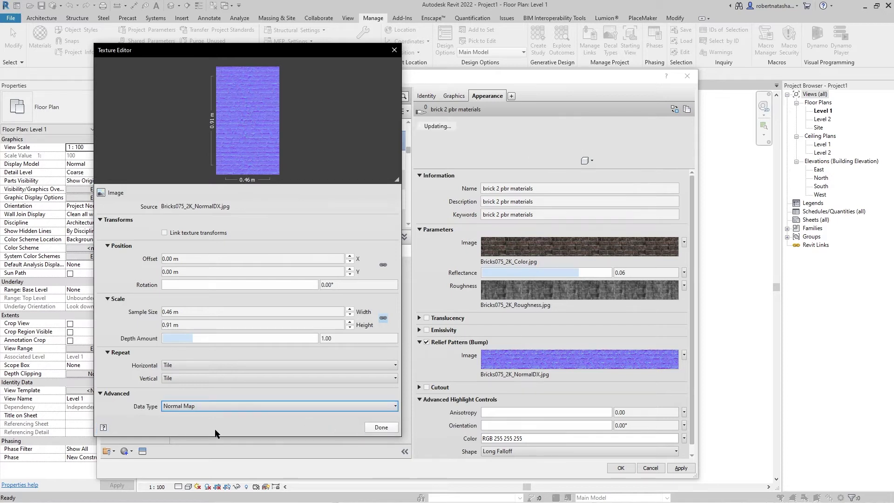
{"action": "left_click", "coordinate": [194, 339]}
{"action": "left_click_drag", "start_coordinate": [194, 339], "coordinate": [287, 340]}
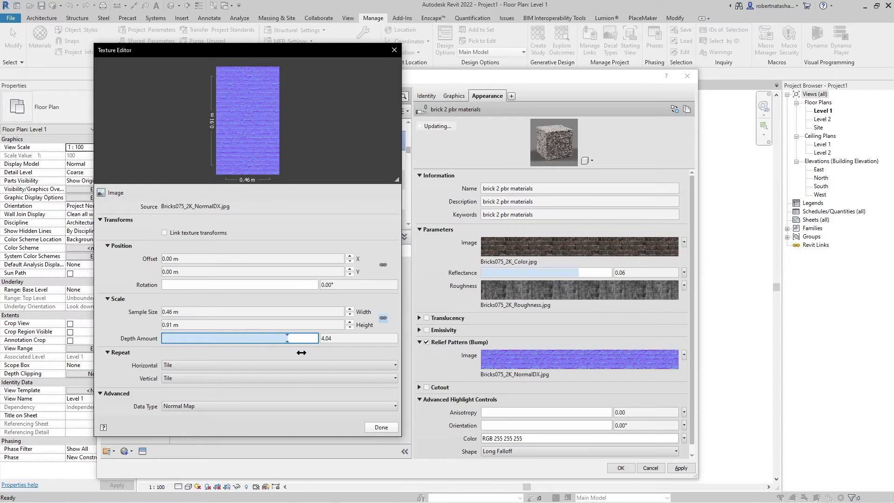
{"action": "left_click", "coordinate": [379, 427]}
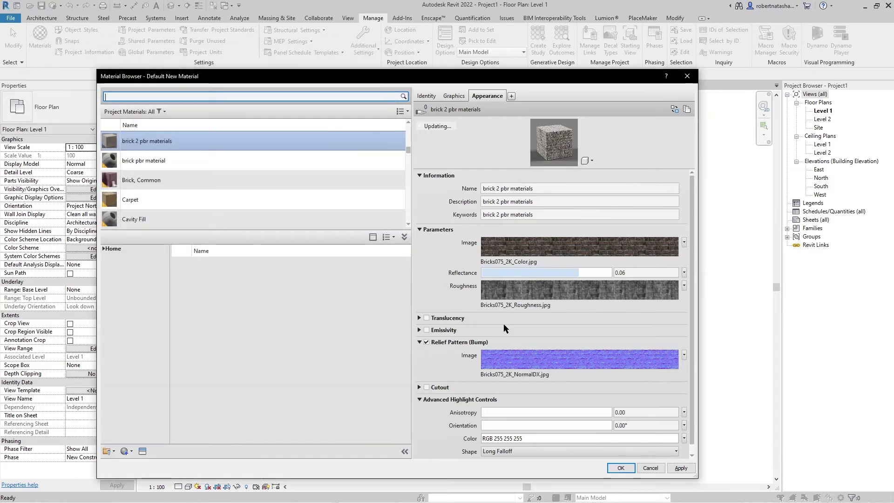
Set the colour image's Sample Size to 1 m x 1 m
{"action": "left_click", "coordinate": [499, 247]}
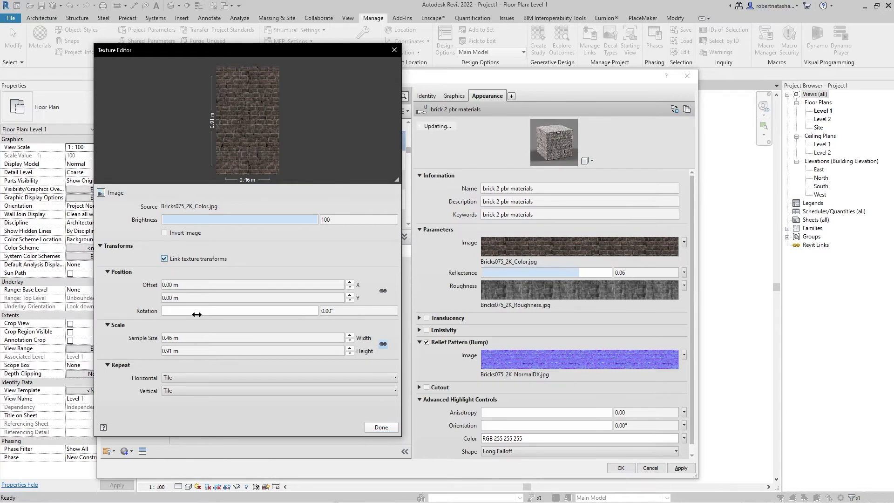
{"action": "left_click", "coordinate": [200, 337]}
{"action": "type", "text": "1"}
{"action": "key", "text": "Return"}
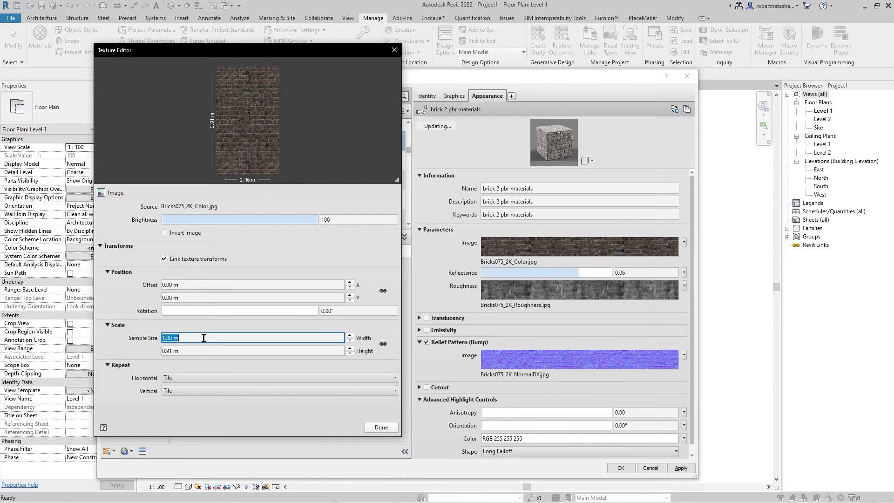
{"action": "key", "text": "Tab"}
{"action": "type", "text": "1"}
{"action": "key", "text": "Return"}
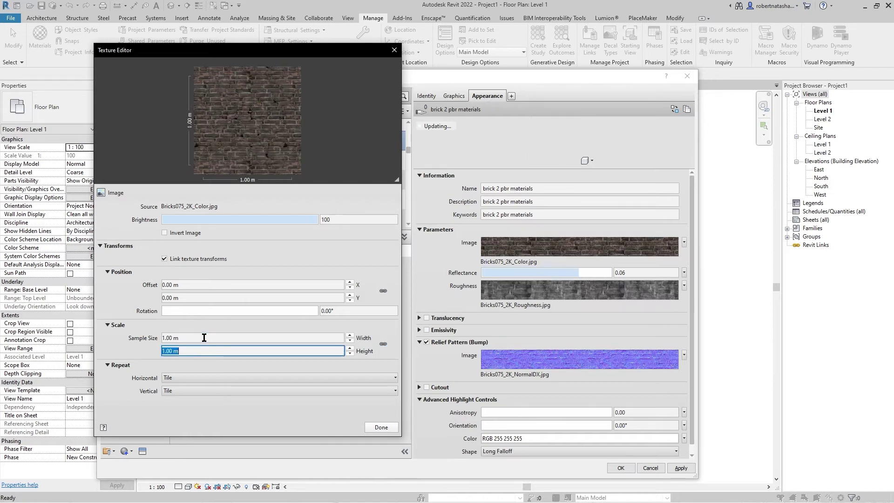
{"action": "left_click_drag", "start_coordinate": [498, 169], "coordinate": [495, 308]}
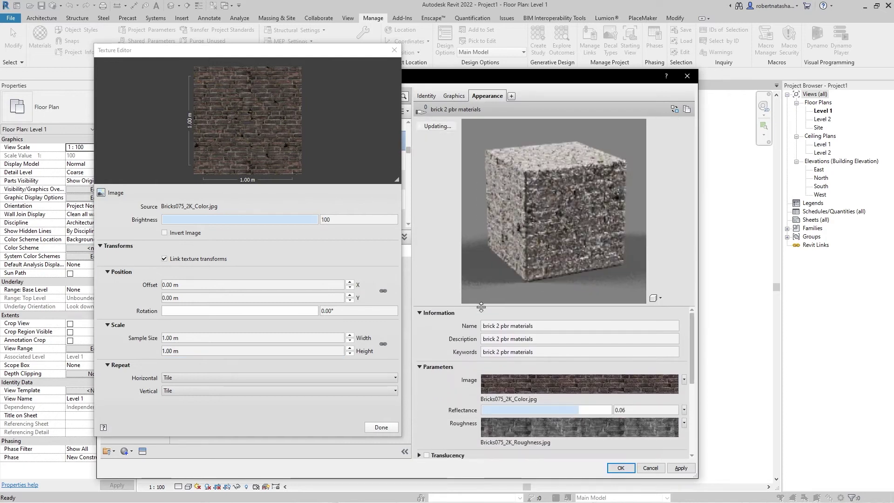
{"action": "left_click", "coordinate": [381, 428]}
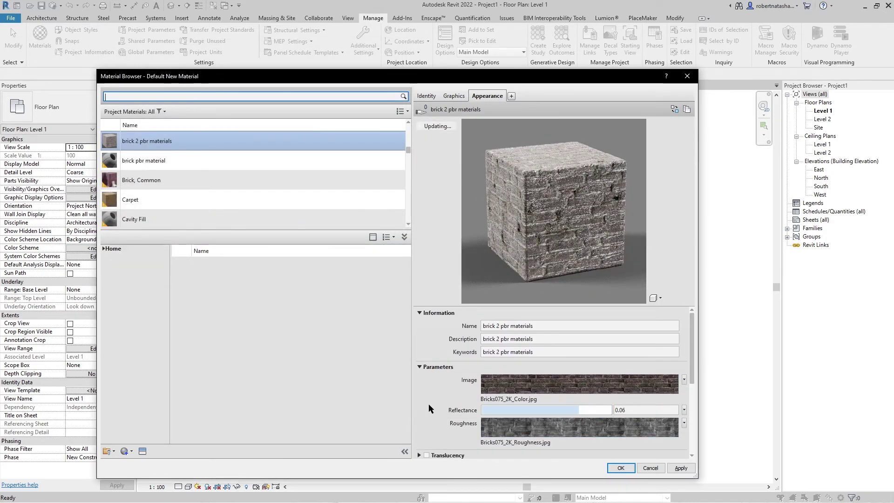
Set Reflectance to 0.00 and apply the material with OK
{"action": "left_click_drag", "start_coordinate": [582, 409], "coordinate": [482, 410]}
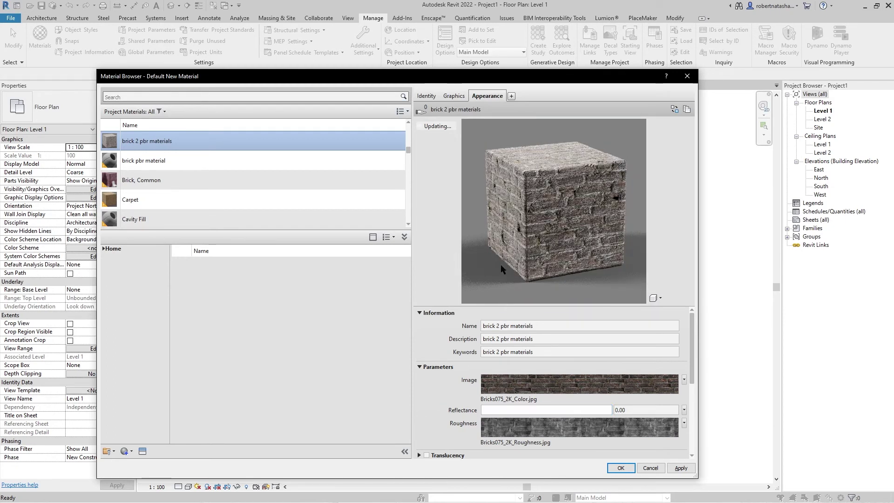
{"action": "scroll", "coordinate": [490, 312], "scroll_direction": "down", "scroll_amount": 3}
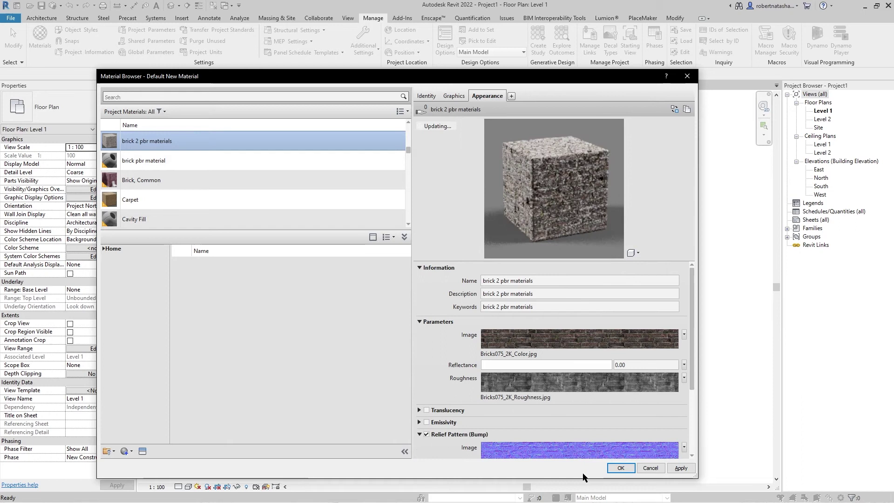
{"action": "left_click", "coordinate": [620, 468]}
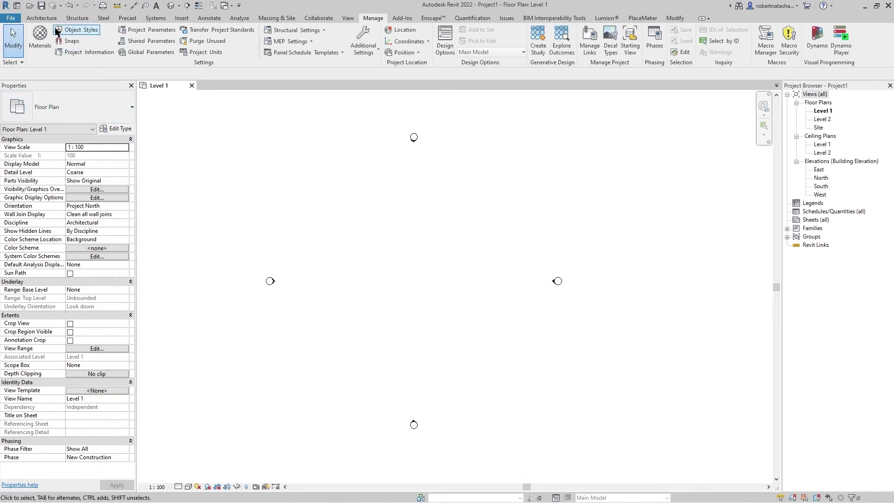
Draw a straight Generic - 200mm wall on Level 1
{"action": "left_click", "coordinate": [41, 17]}
{"action": "left_click", "coordinate": [38, 48]}
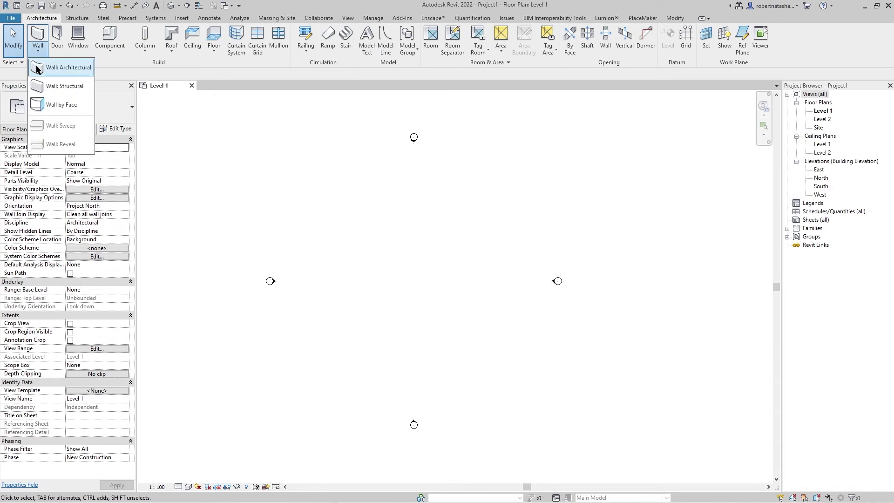
{"action": "left_click", "coordinate": [38, 69]}
{"action": "left_click", "coordinate": [337, 262]}
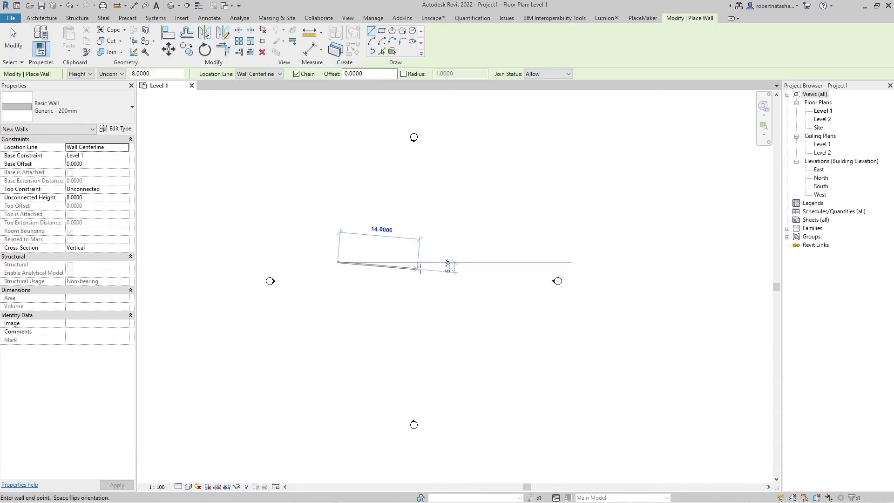
{"action": "left_click", "coordinate": [467, 262]}
{"action": "key", "text": "Escape"}
{"action": "key", "text": "Escape"}
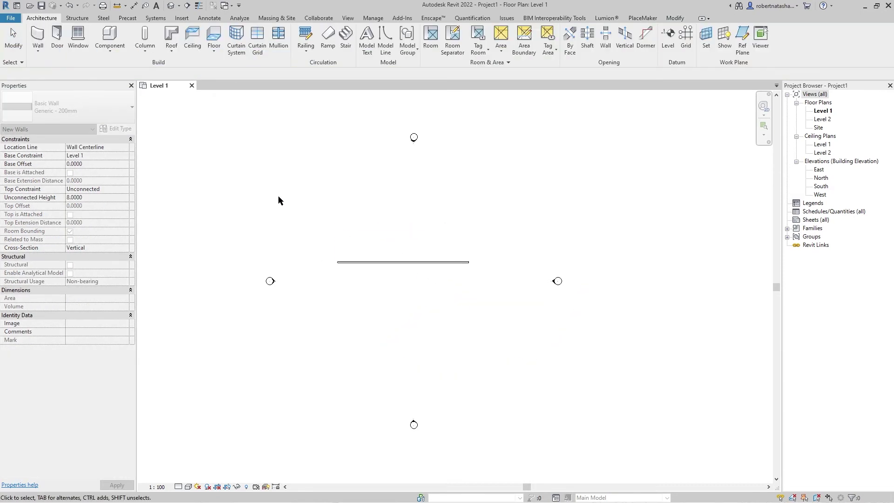
In the Default 3D View, select the wall and start Paint with brick 2 pbr materials
{"action": "left_click", "coordinate": [170, 6]}
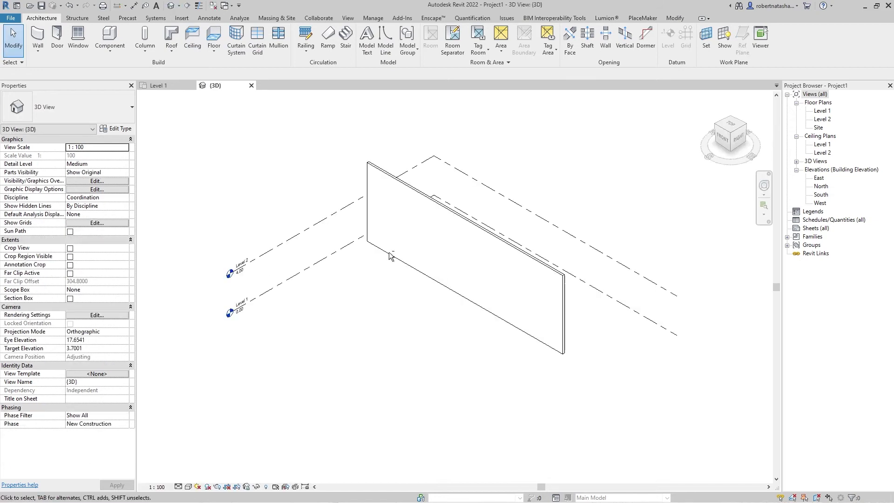
{"action": "middle_click_drag", "start_coordinate": [409, 224], "coordinate": [488, 194], "text": "shift"}
{"action": "middle_click_drag", "start_coordinate": [489, 313], "coordinate": [578, 322], "text": "shift"}
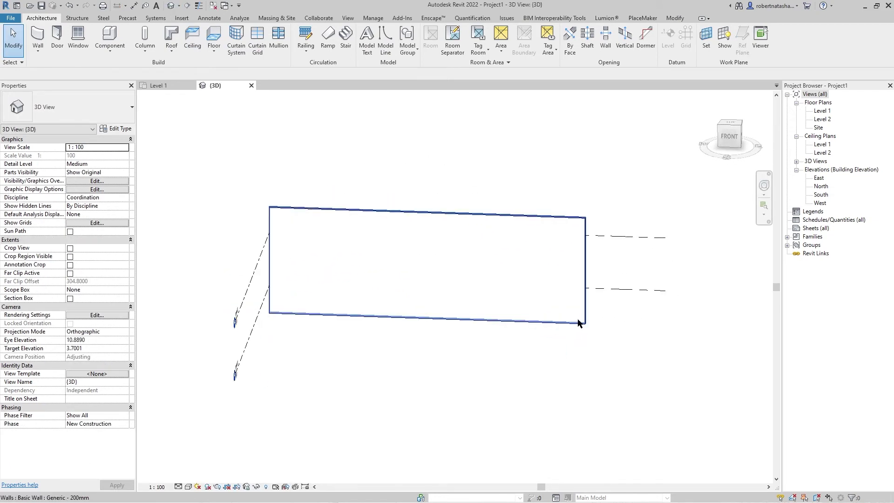
{"action": "left_click", "coordinate": [545, 324]}
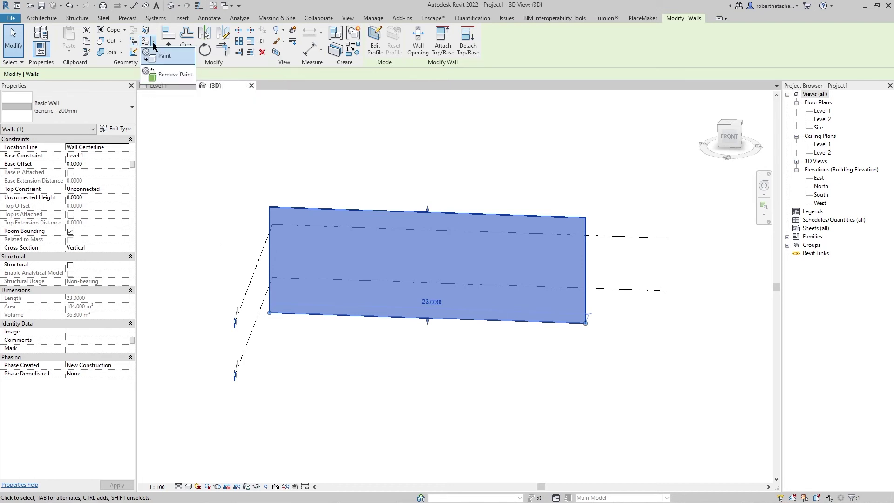
{"action": "key", "text": "p"}
{"action": "key", "text": "t"}
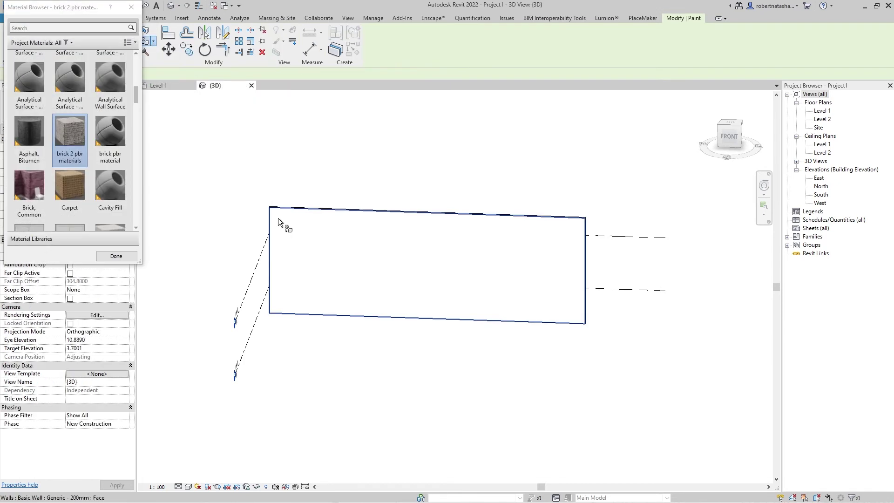
{"action": "scroll", "coordinate": [64, 139], "scroll_direction": "down", "scroll_amount": 1}
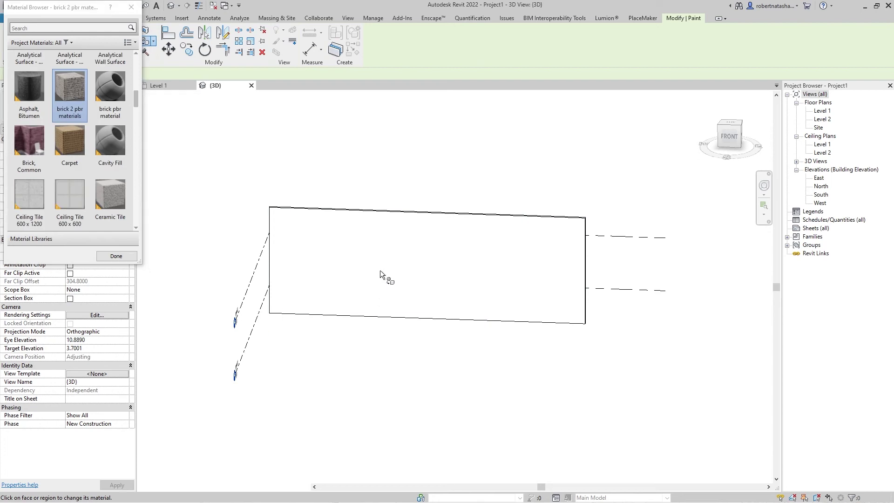
Close the Paint material browser and switch the 3D view to Realistic visual style
{"action": "left_click", "coordinate": [117, 256]}
{"action": "left_click", "coordinate": [188, 486]}
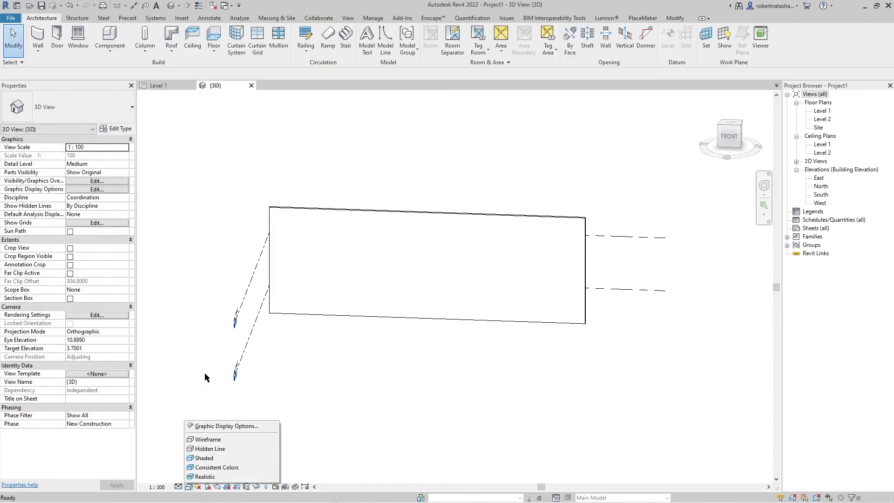
{"action": "left_click", "coordinate": [213, 479]}
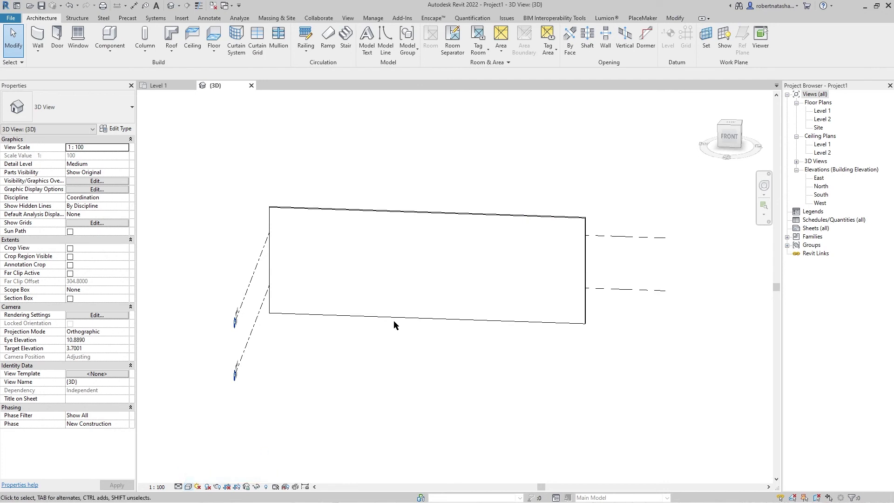